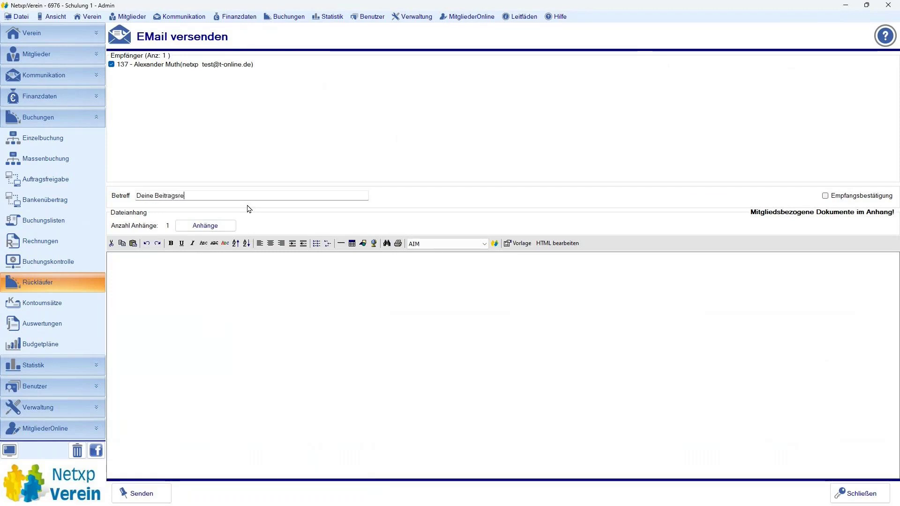
Complete the email subject as "Deine Beitragsrechnung", write the body "Hier Deine Rechnung, zahl endlich!" and send the email
type("srechnung")
left_click(268, 292)
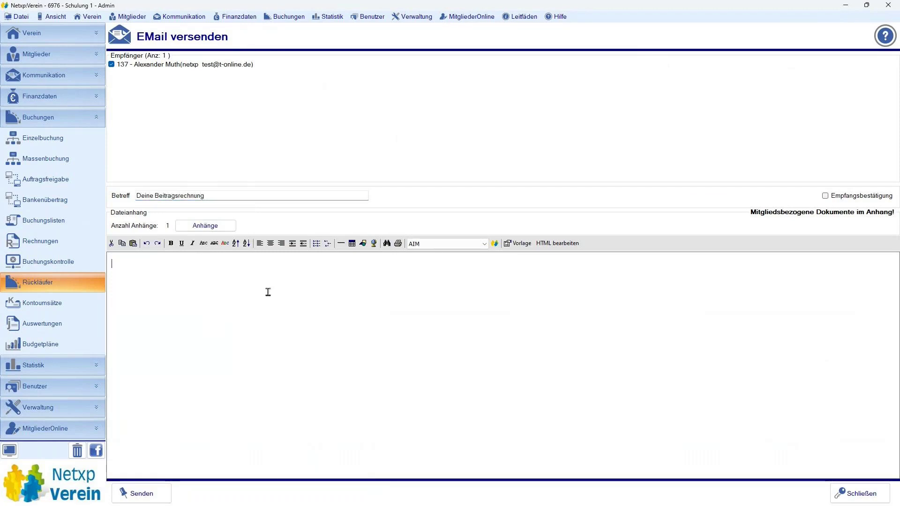
type("Hier Deine Rechnung")
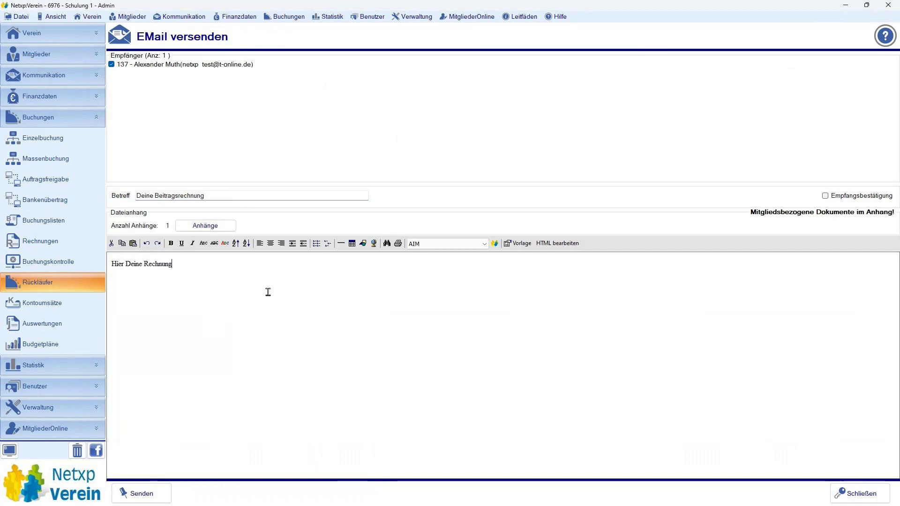
type(", zahl end")
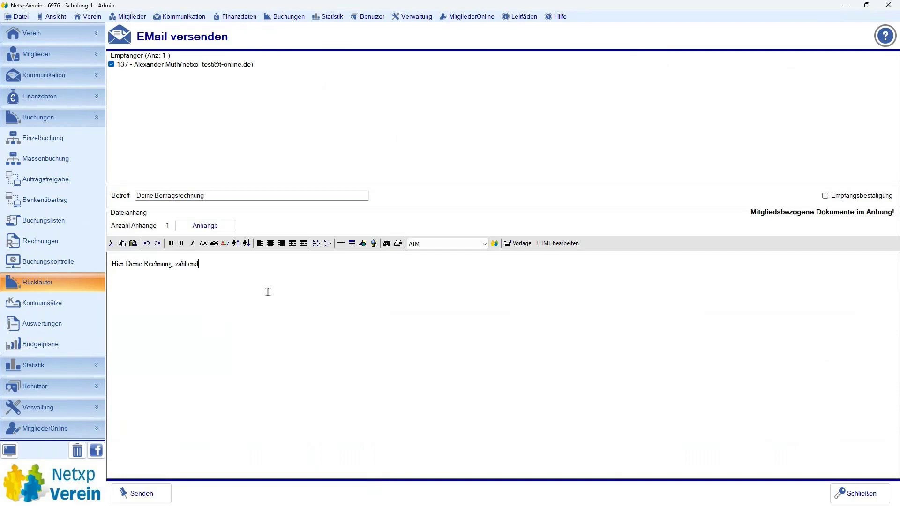
type("lich!")
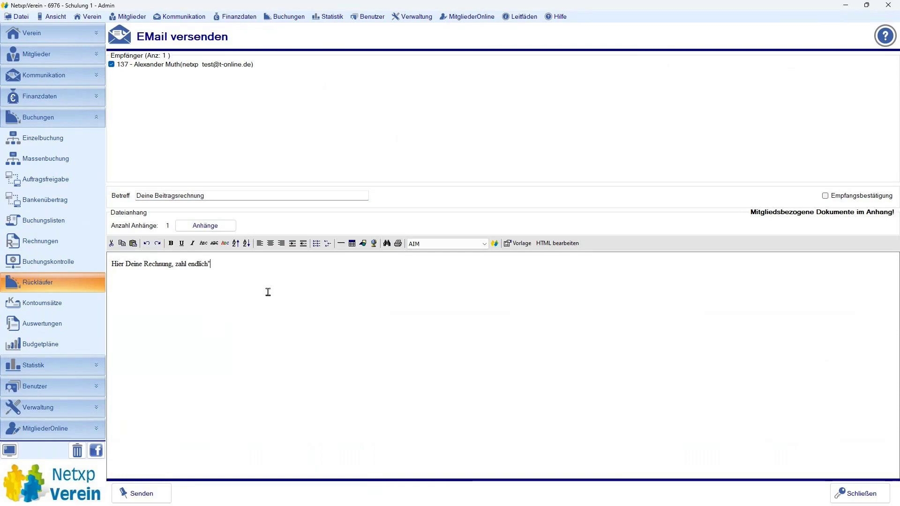
left_click(139, 497)
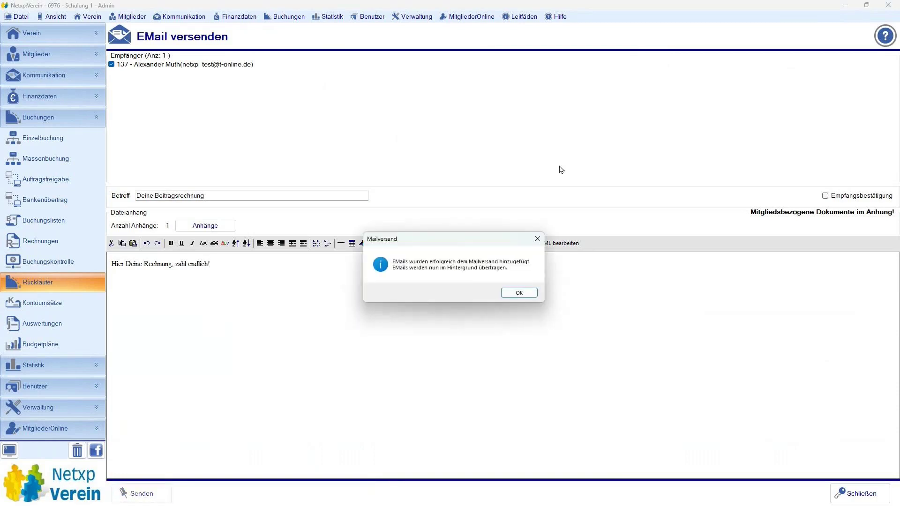
left_click(518, 295)
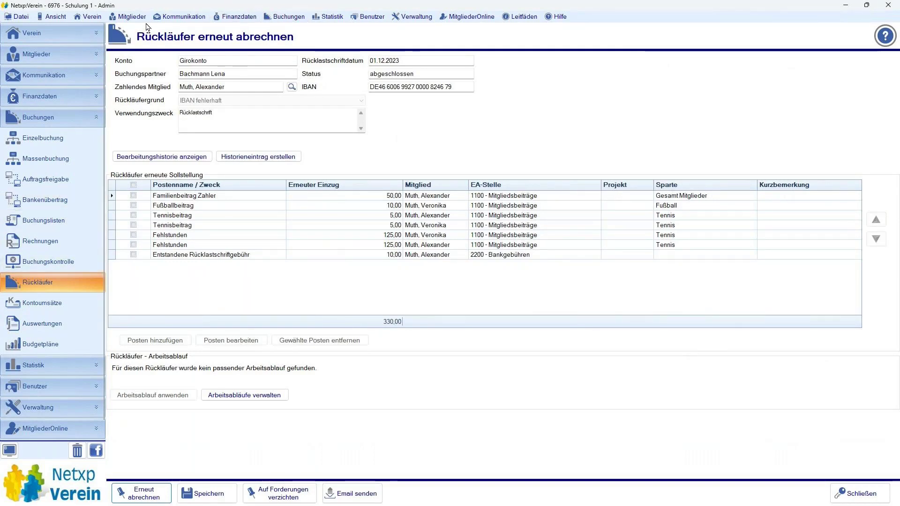
Open the Einzelrechnung from the document management and examine its Rücklastschriftgebühr item and the SEPA-Lastschriftmandat page
left_click(184, 17)
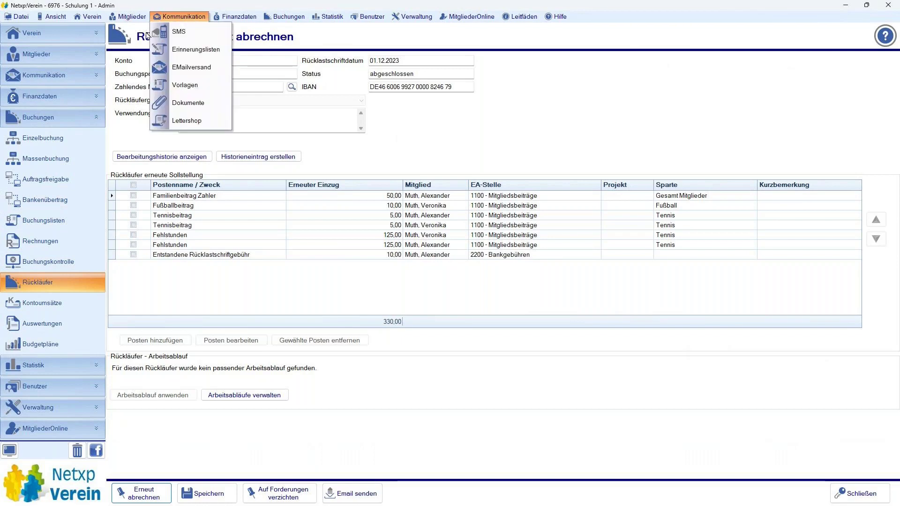
left_click(189, 104)
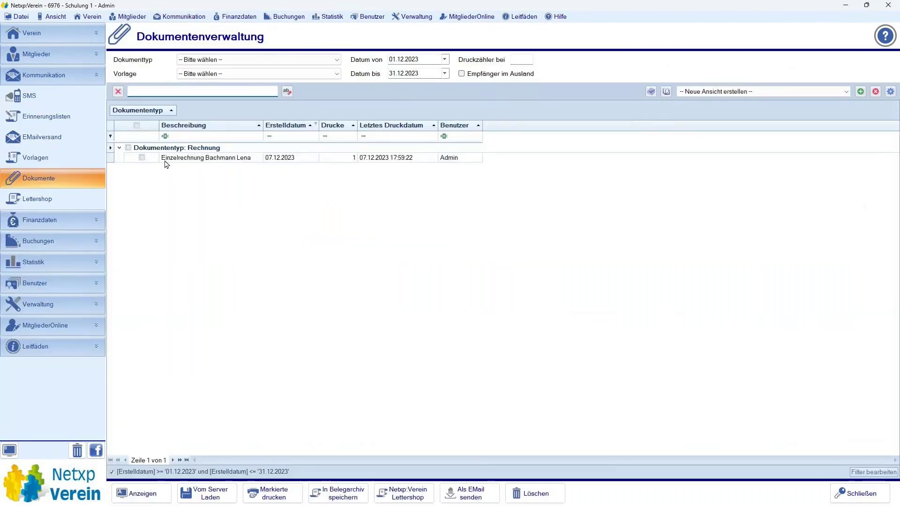
double_click(182, 159)
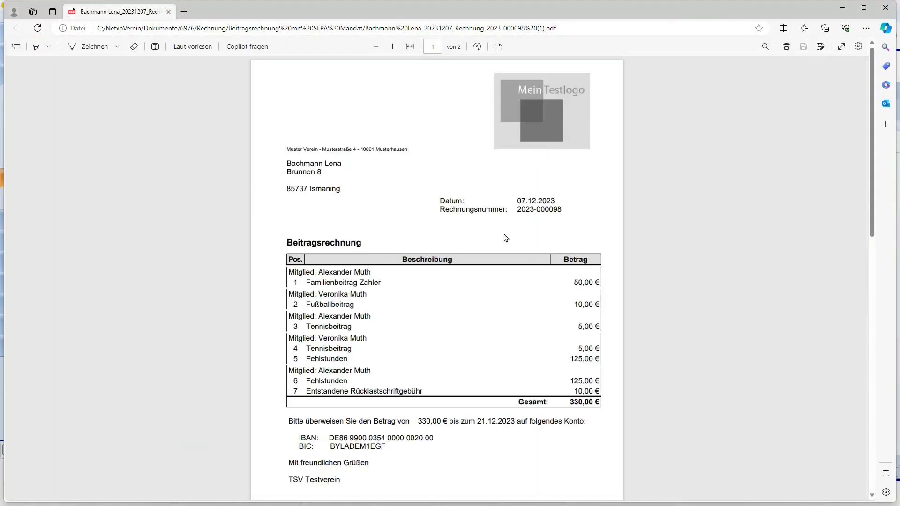
scroll(449, 268, "down", 1)
scroll(450, 265, "down", 5)
scroll(450, 263, "up", 6)
left_click_drag(305, 391, 412, 391)
scroll(488, 281, "down", 10)
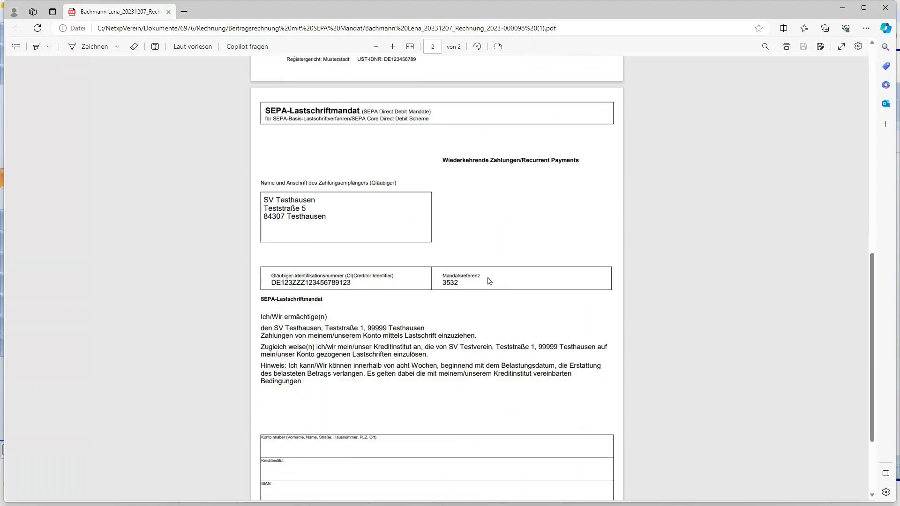
scroll(736, 211, "down", 3)
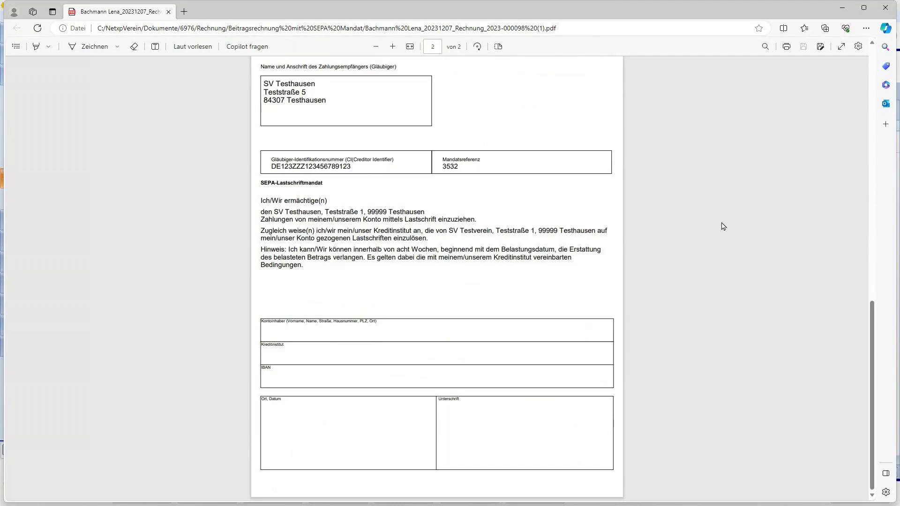
scroll(724, 225, "up", 1)
scroll(724, 226, "up", 12)
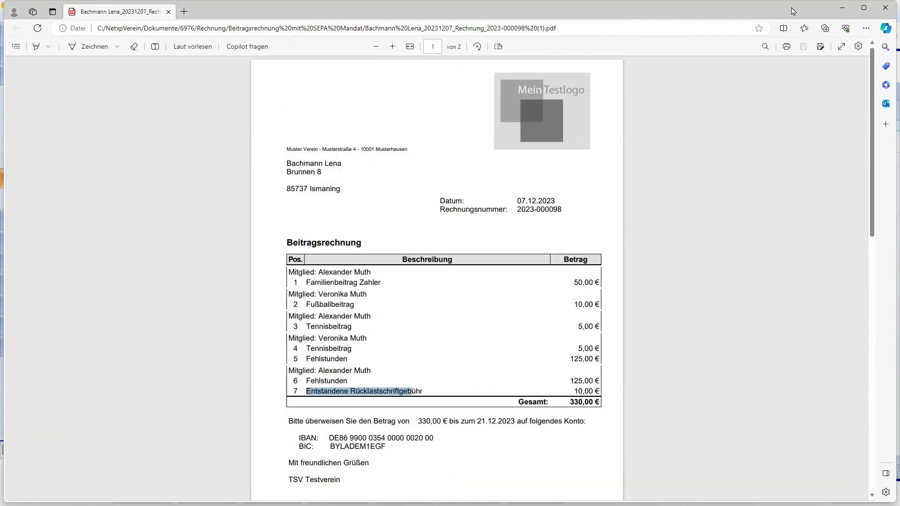
left_click(883, 8)
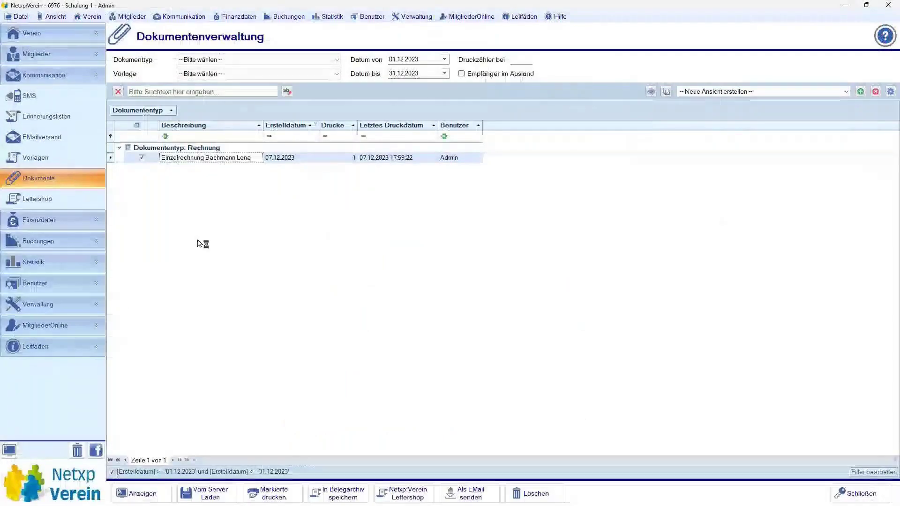
Return to the Rückläufer list and sort the open entries by Rückläufergrund, leaving no entry selected
left_click(27, 242)
left_click(41, 283)
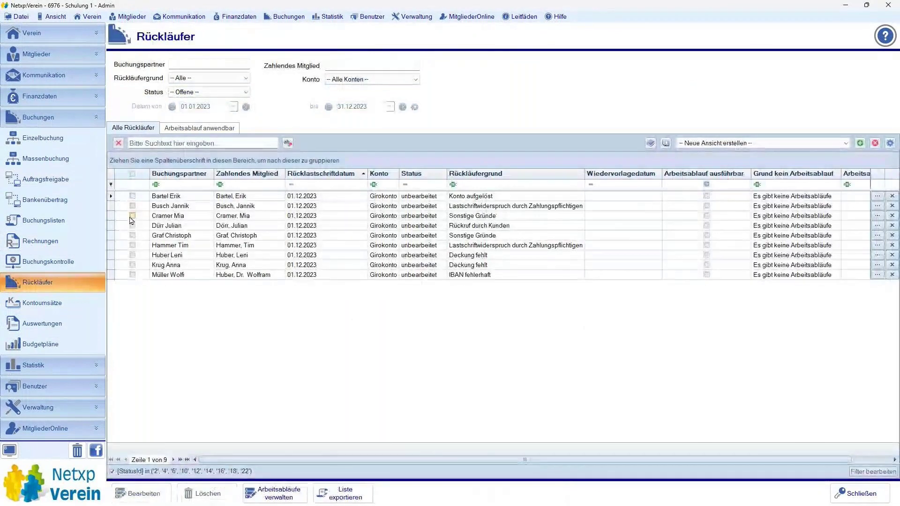
left_click(132, 196)
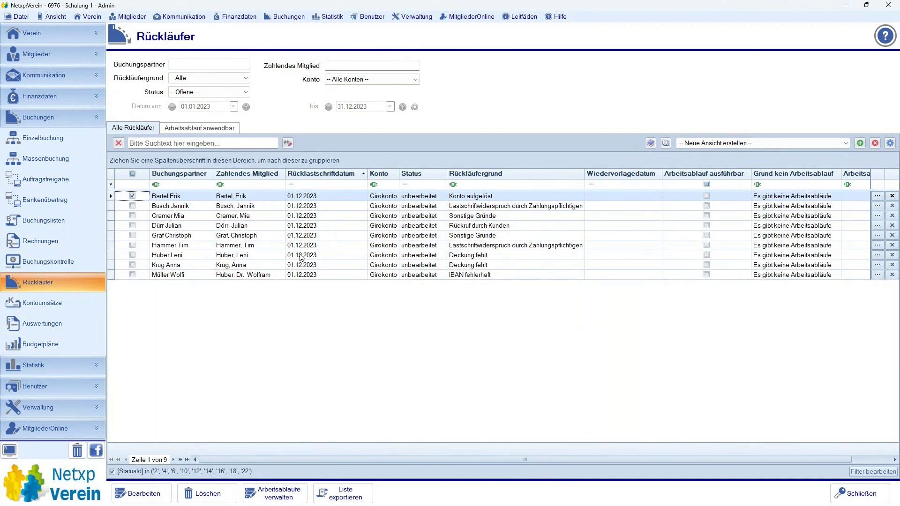
left_click(533, 173)
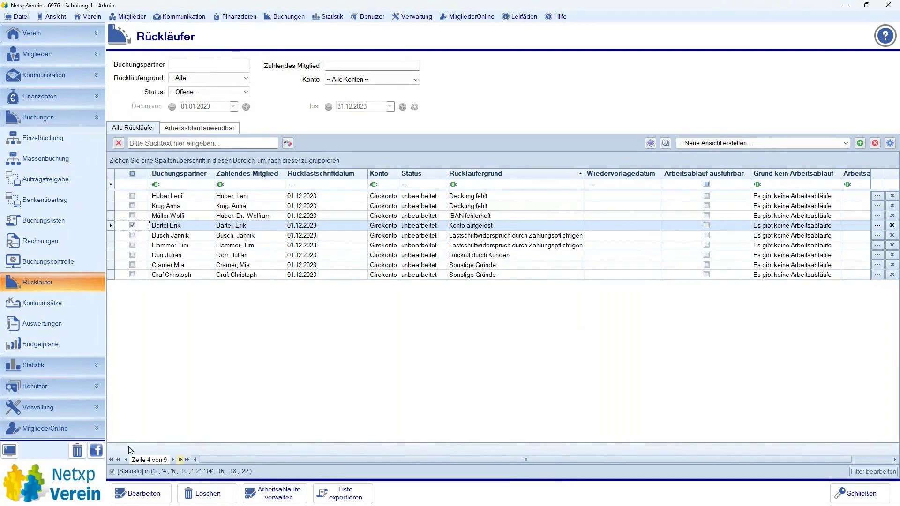
left_click(132, 226)
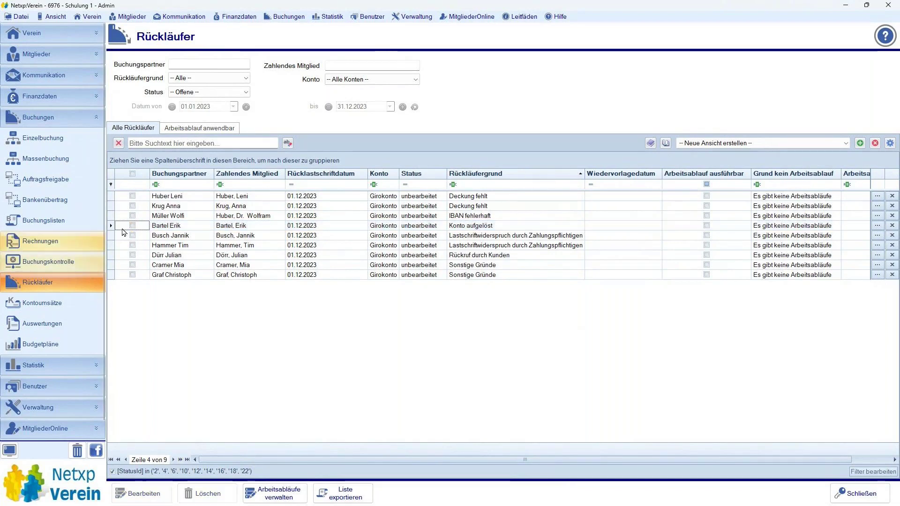
Create a new Rückläufer workflow named "Deckung fehlt 1. Mail" with the type Email senden
left_click(281, 497)
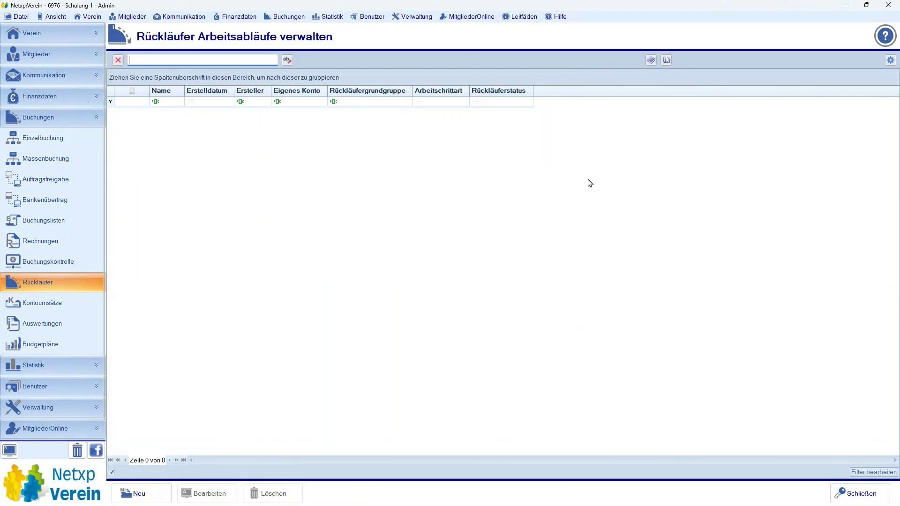
left_click(133, 494)
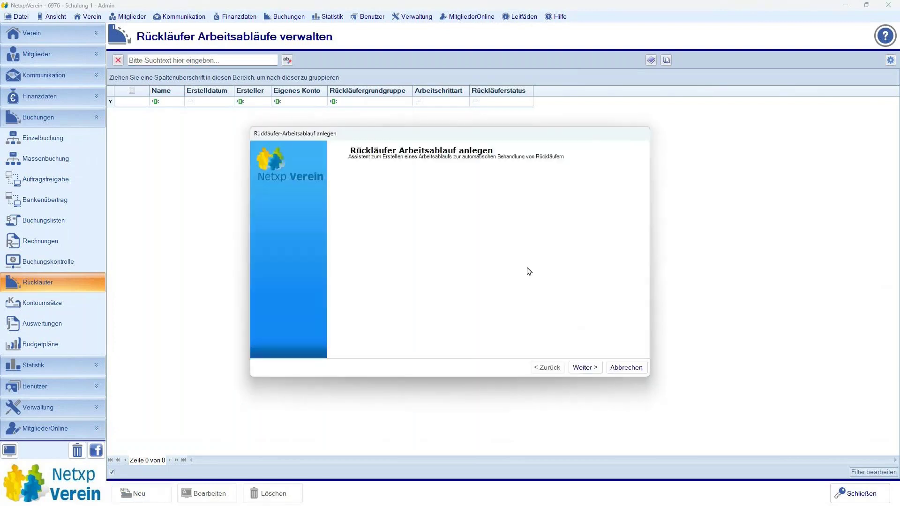
left_click_drag(410, 135, 435, 49)
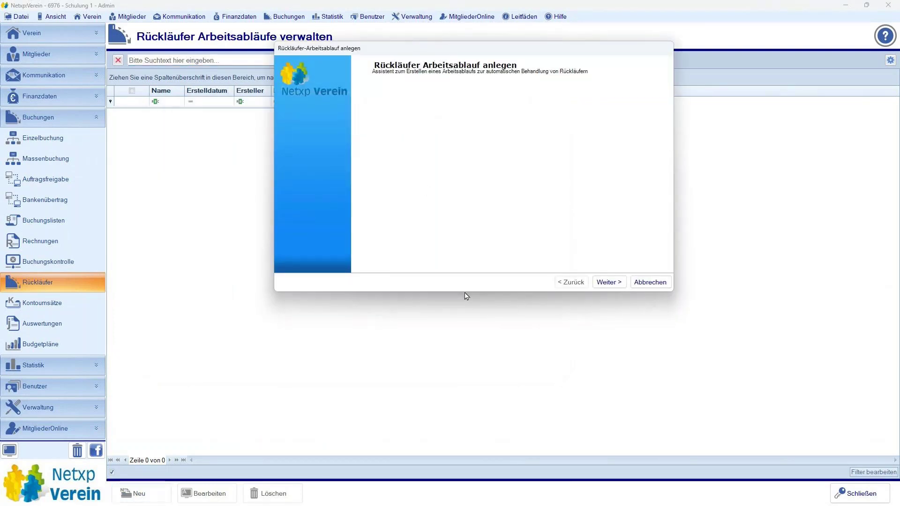
left_click(615, 283)
left_click(392, 100)
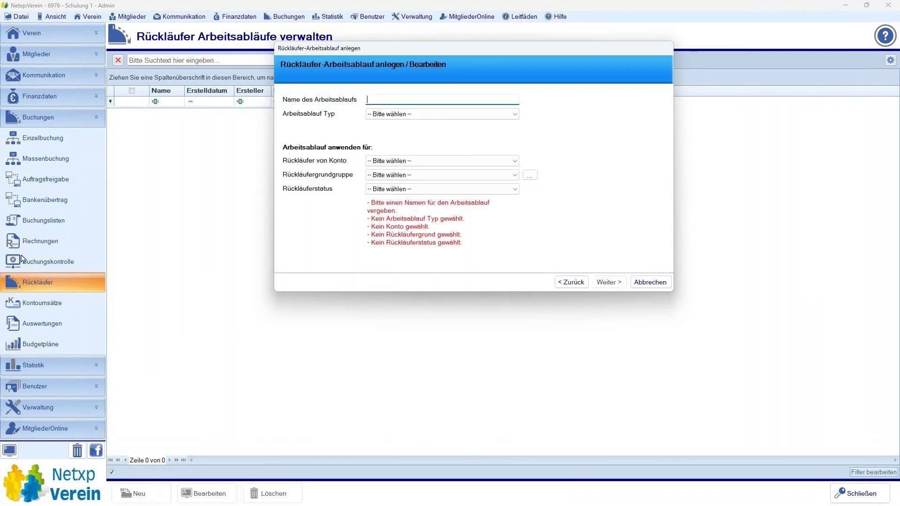
type("Decku")
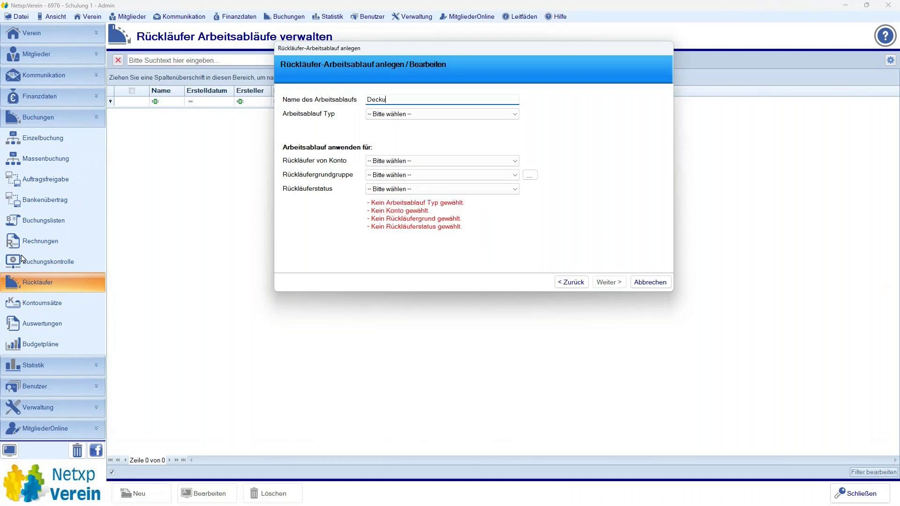
type("ng fehlt 1. Mail")
left_click(416, 117)
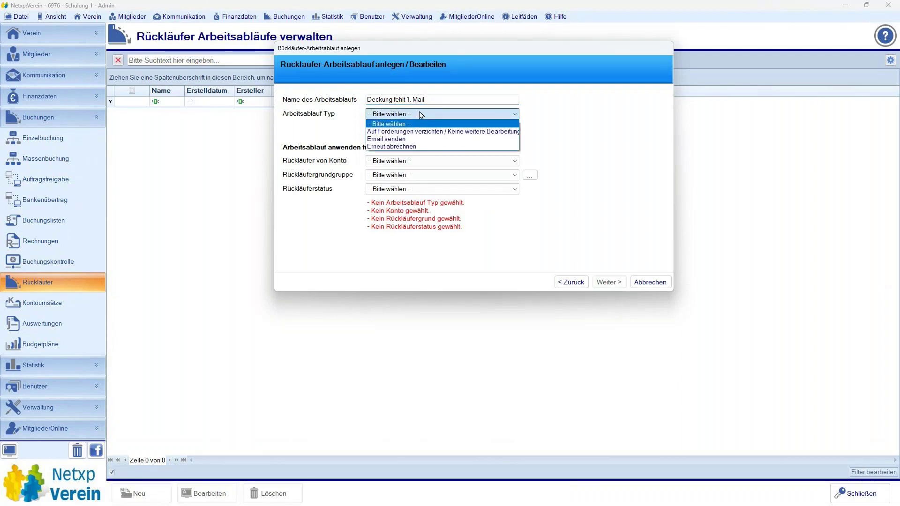
left_click(443, 140)
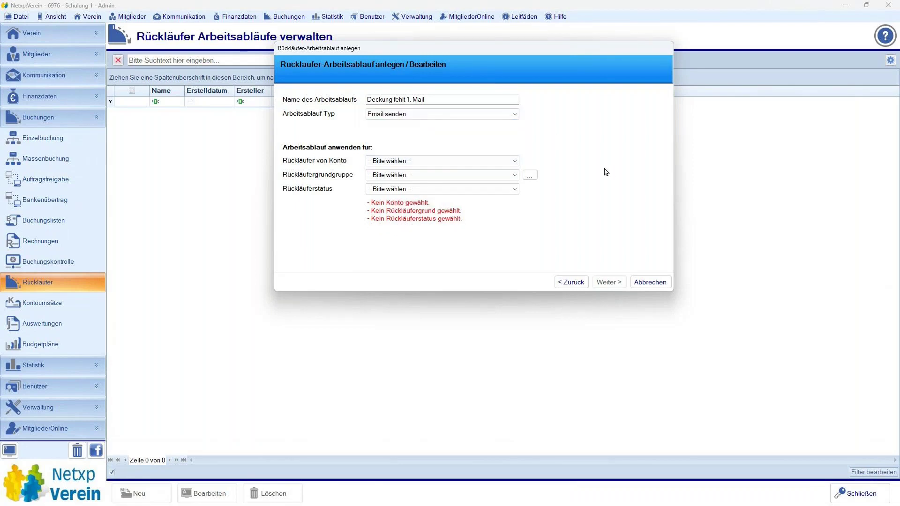
Apply the workflow to returns from the Girokonto with the reason group "Deckung fehlt, sonstige Gründe"
left_click(434, 162)
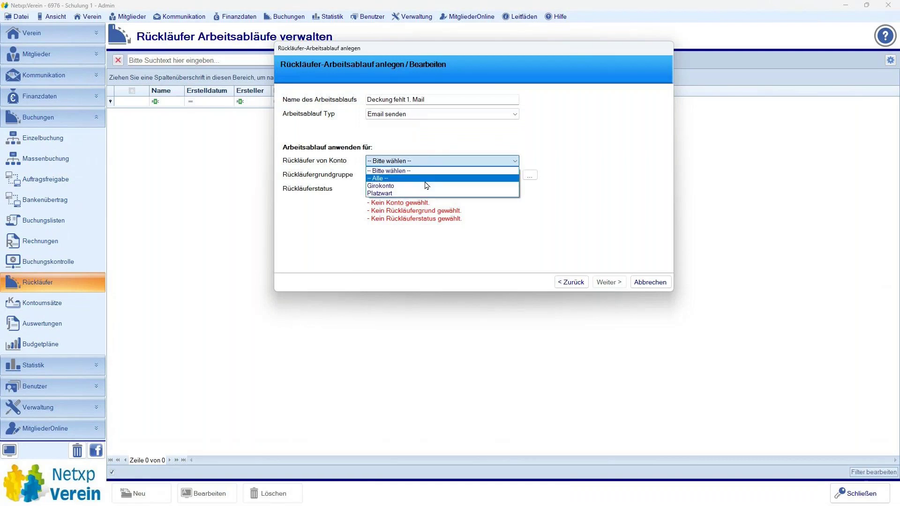
left_click(426, 187)
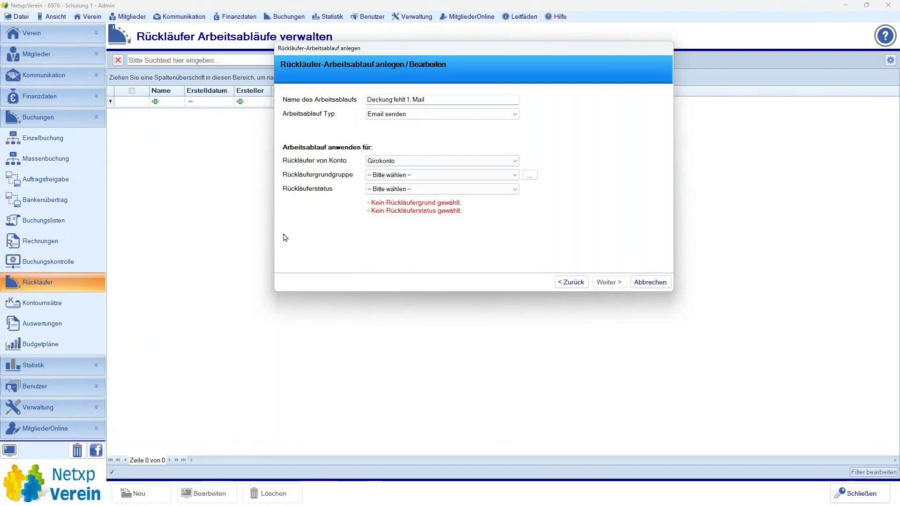
left_click(406, 175)
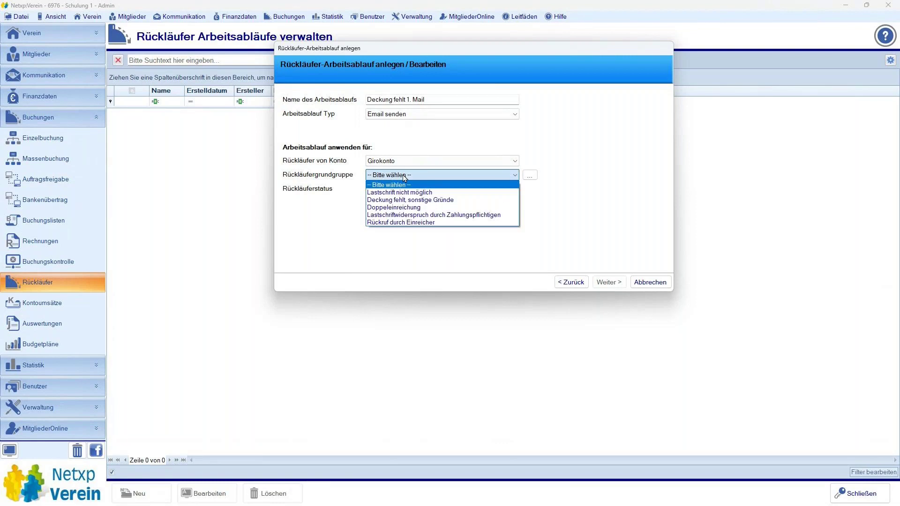
left_click(423, 200)
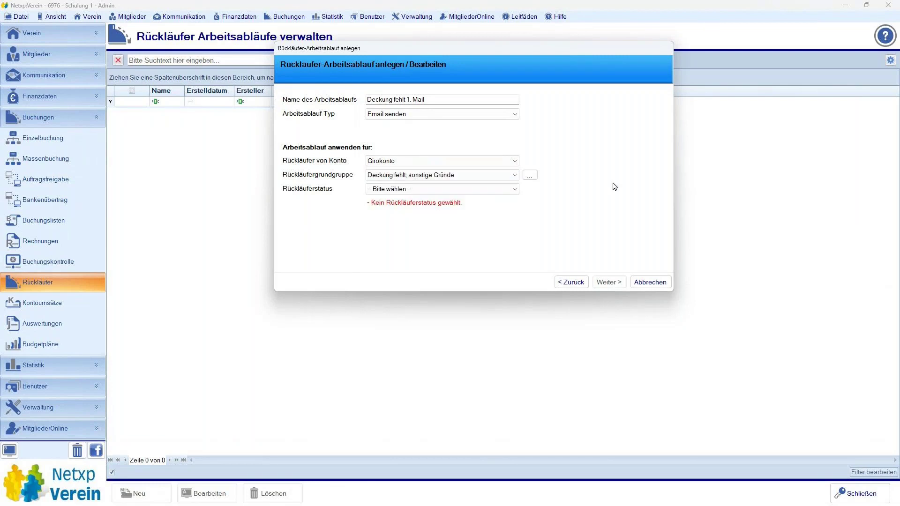
Examine which return reasons are assigned to the group "Deckung fehlt, sonstige Gründe", and leave the group management
left_click(531, 176)
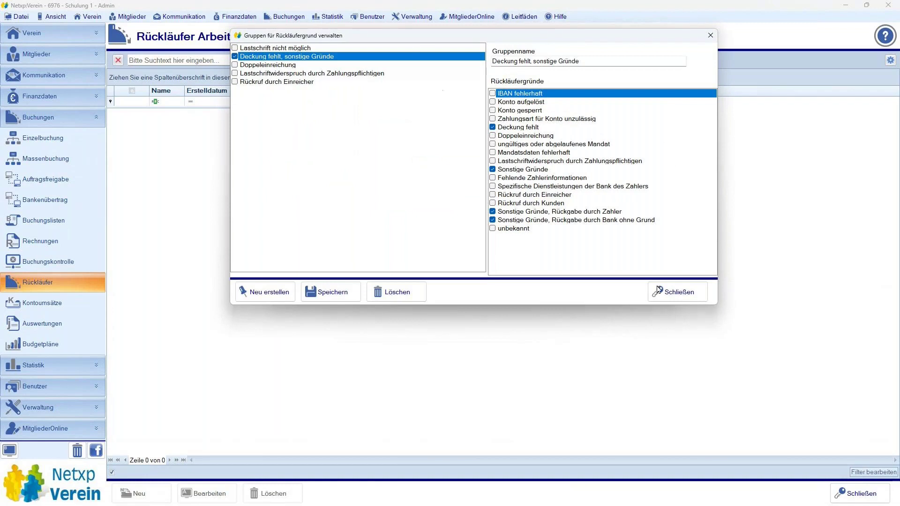
left_click_drag(487, 223, 452, 224)
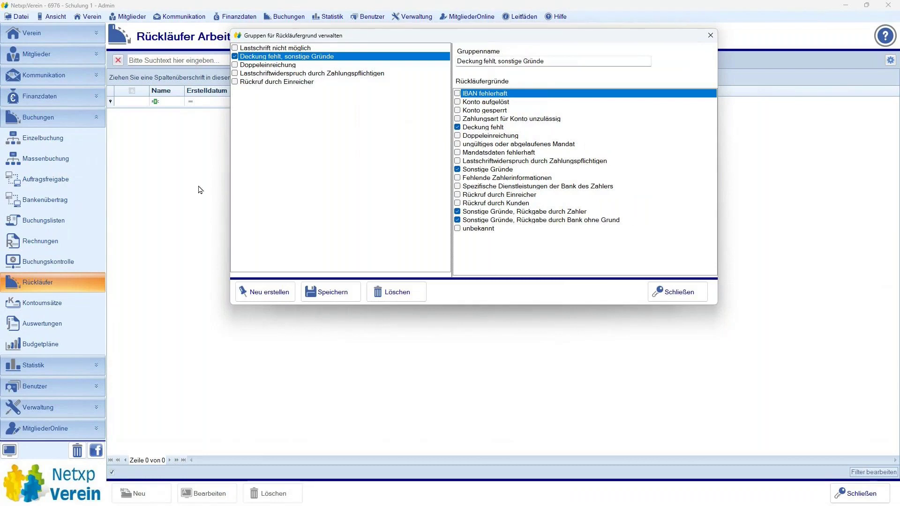
left_click(675, 292)
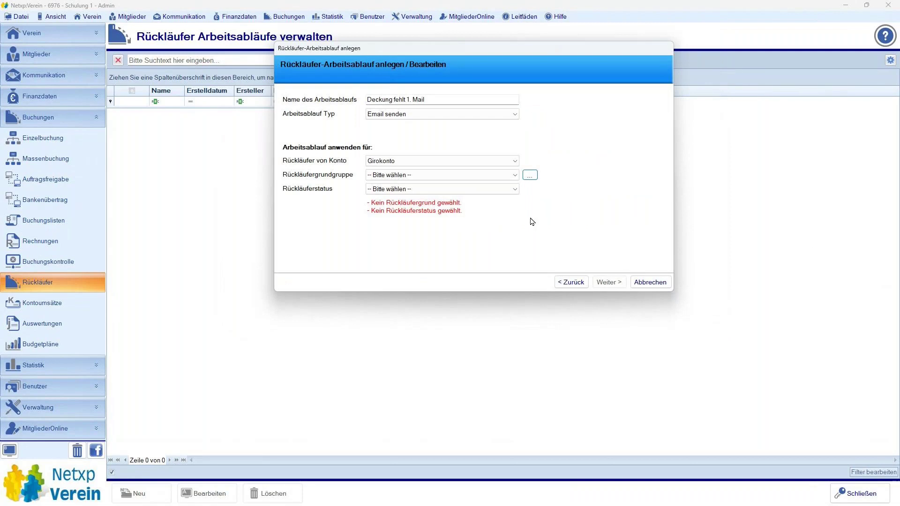
Reselect the reason group "Deckung fehlt, sonstige Gründe" for the workflow and set the Rückläuferstatus to Mailkontakt
left_click(373, 176)
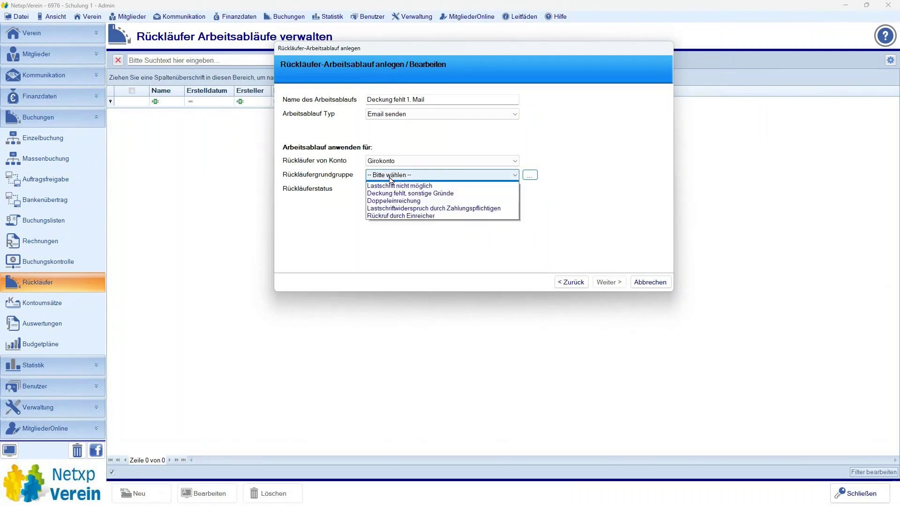
left_click(474, 200)
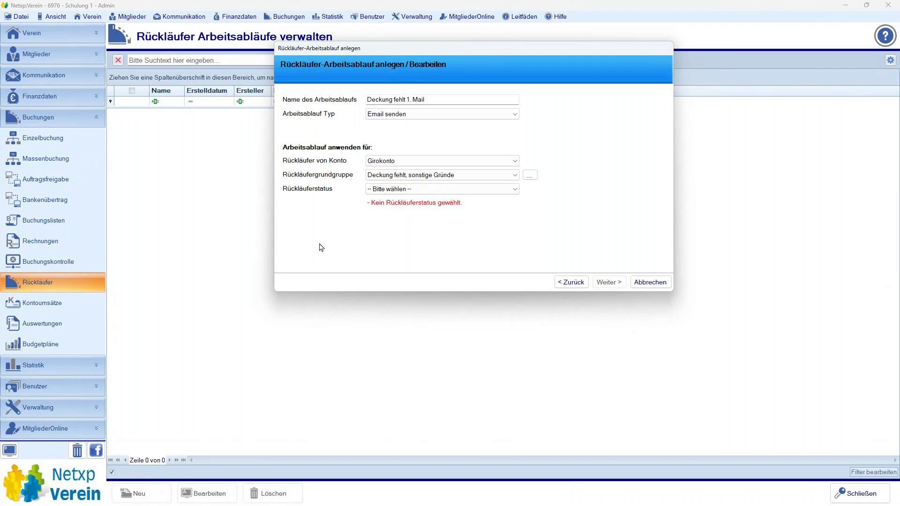
left_click(375, 190)
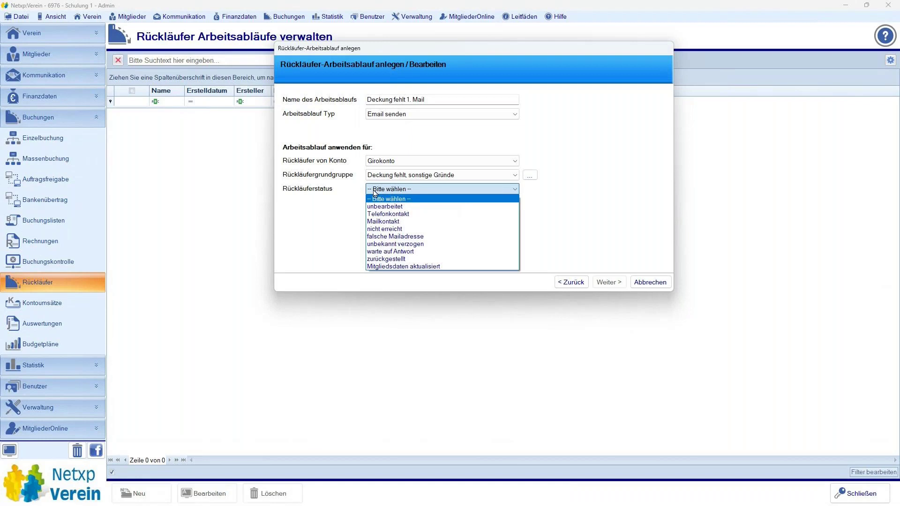
left_click(401, 223)
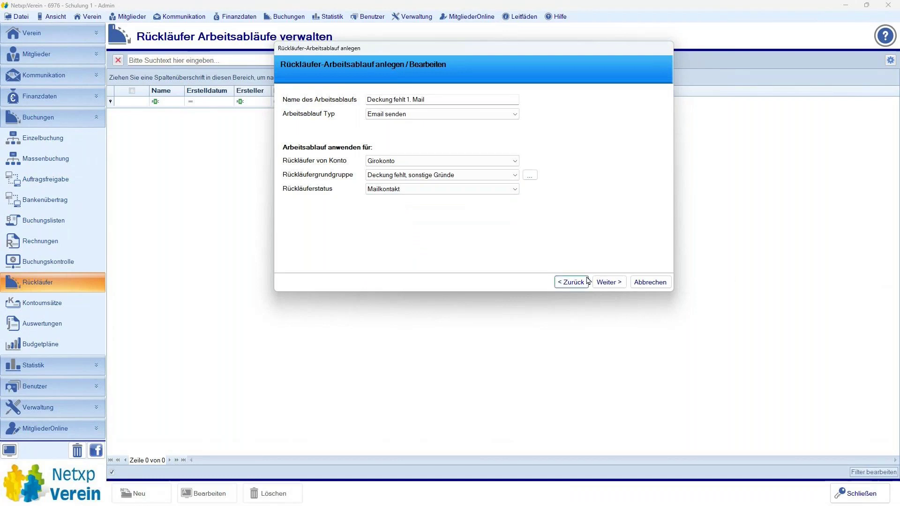
Continue to the workflow's email settings and choose "Wir müssen reden" as the Emailvorlage
left_click(609, 282)
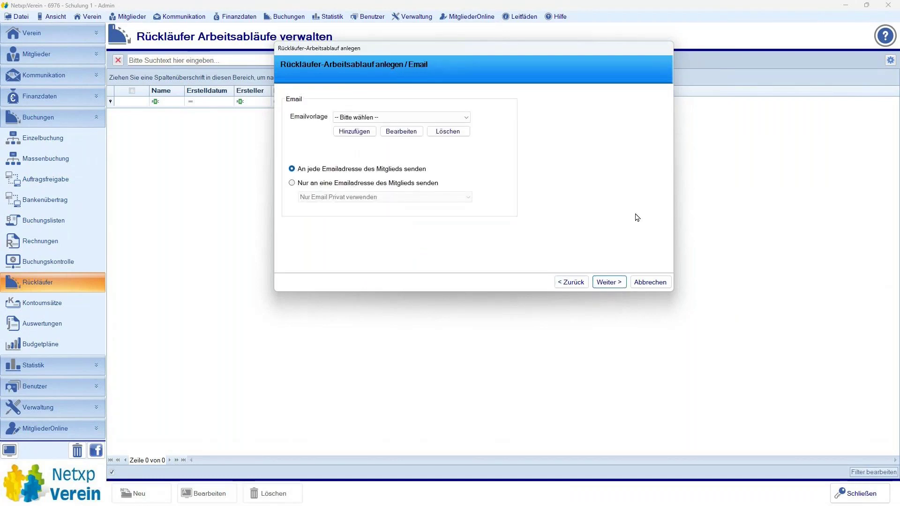
left_click(356, 117)
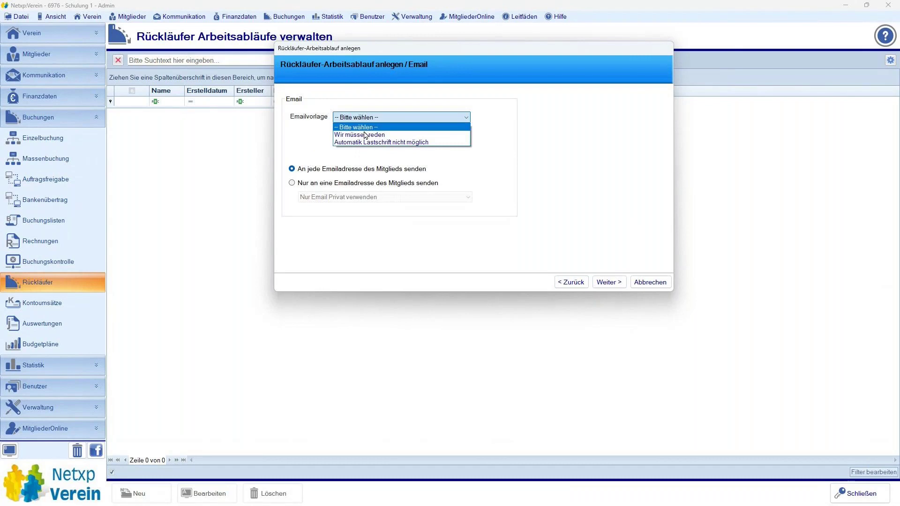
left_click(365, 135)
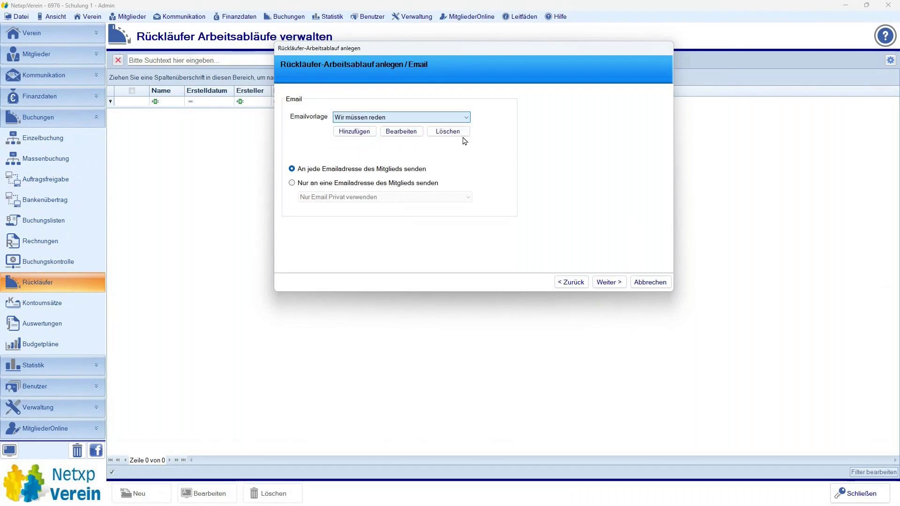
Edit the email template "Wir müssen reden" and replace its body text with "Hallo"
left_click(398, 133)
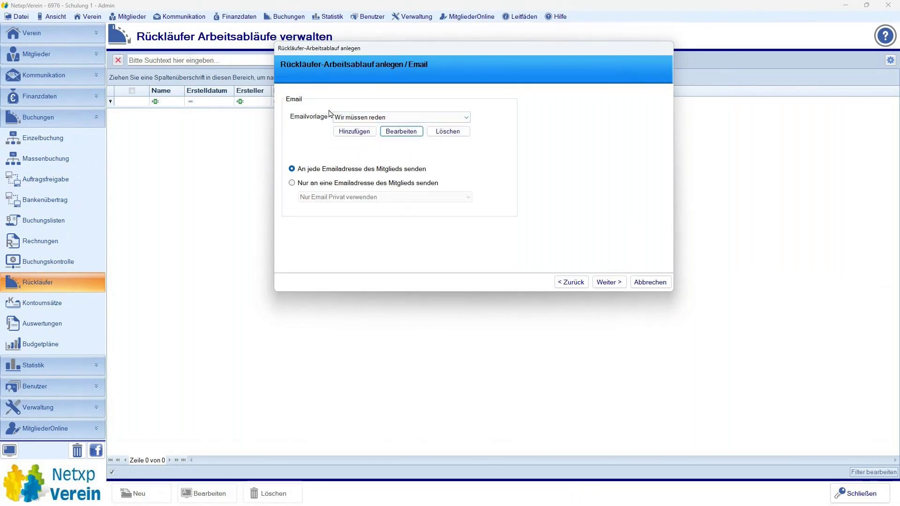
left_click(339, 146)
key("ctrl+a")
key("BackSpace")
type("Hal")
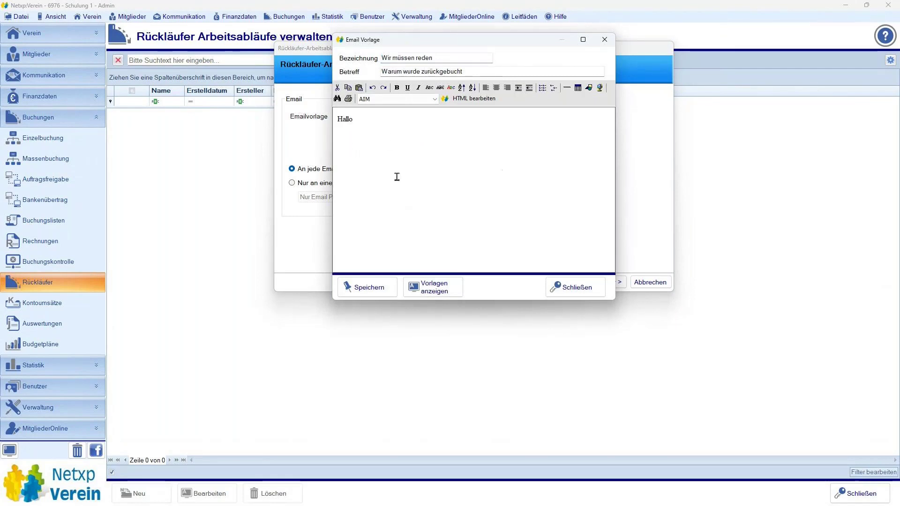
Complete the template's salutation with the Vorname placeholder so that it reads "Hallo #Vorname#,"
left_click(434, 99)
left_click_drag(493, 136, 498, 290)
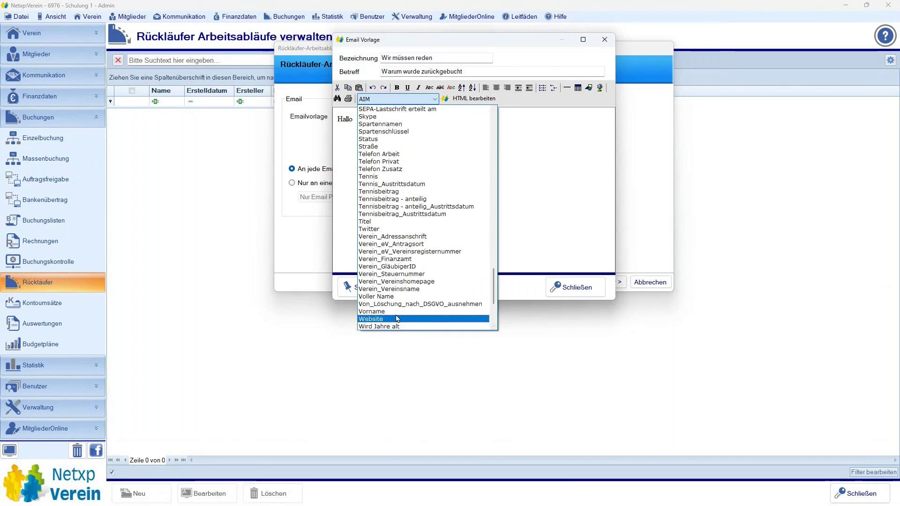
left_click(377, 311)
left_click(458, 99)
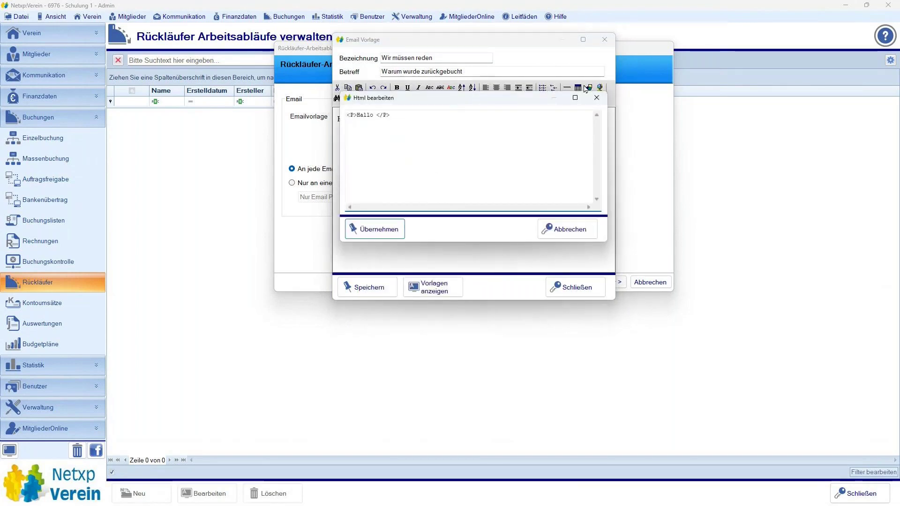
left_click(597, 97)
left_click(446, 99)
left_click(410, 122)
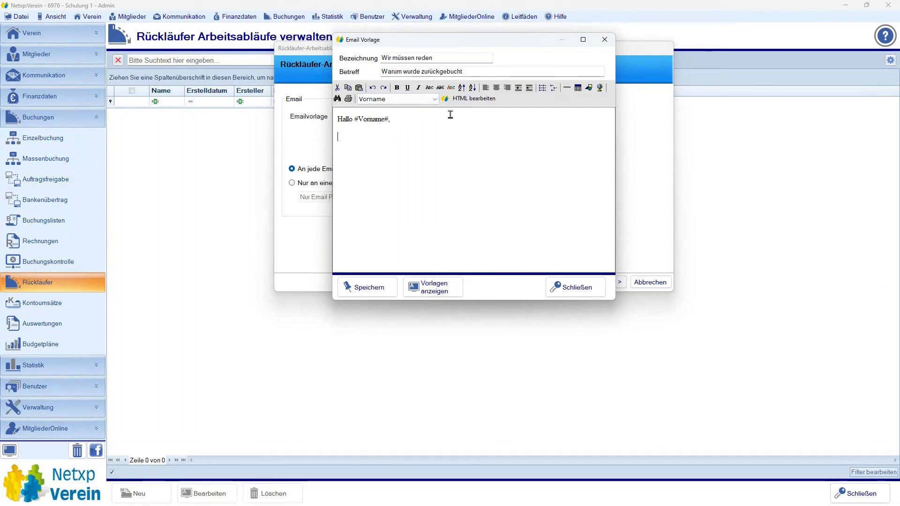
Add the text "Deine Beitragsbuchung wurde zurückgebucht! Was wollen wir machen, melde Dich" and the closing "Dein Verein" in separate paragraphs, and save the template
type("Deine Beitragsbuchu")
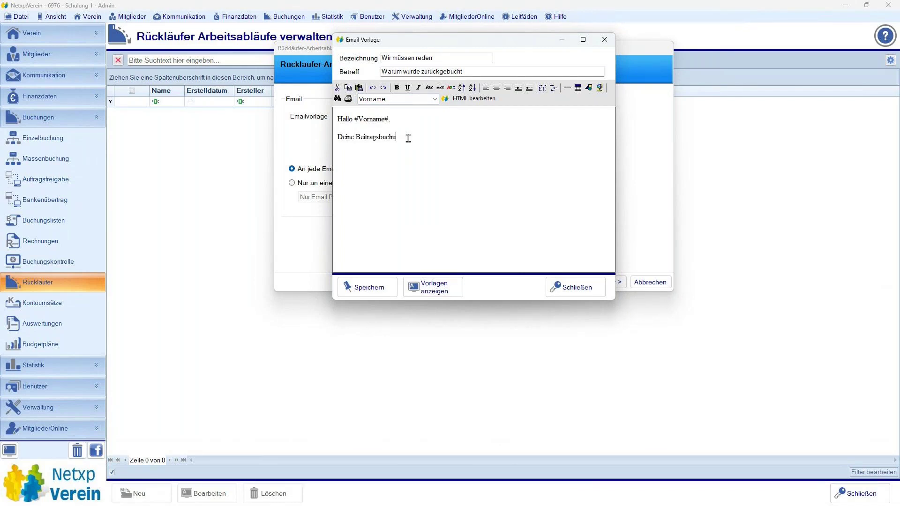
type("ng würde zurückgeb")
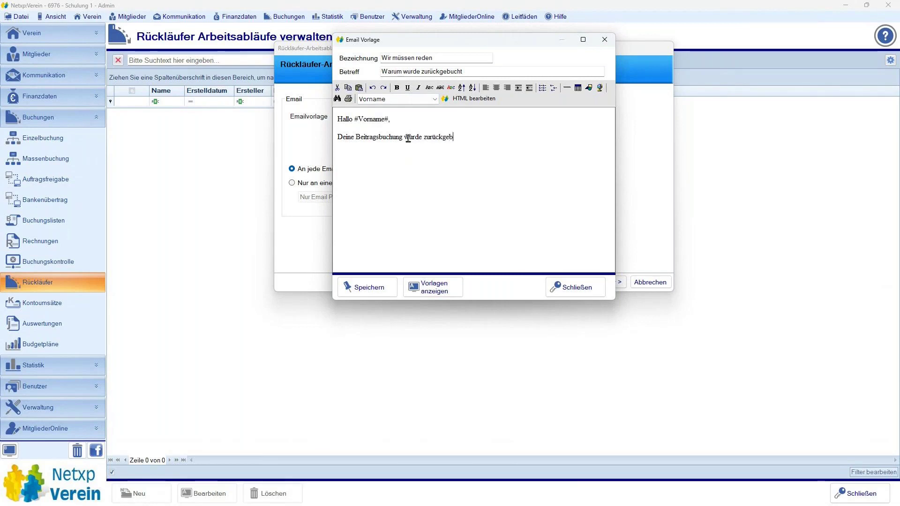
type("ucht! Was wollen wi")
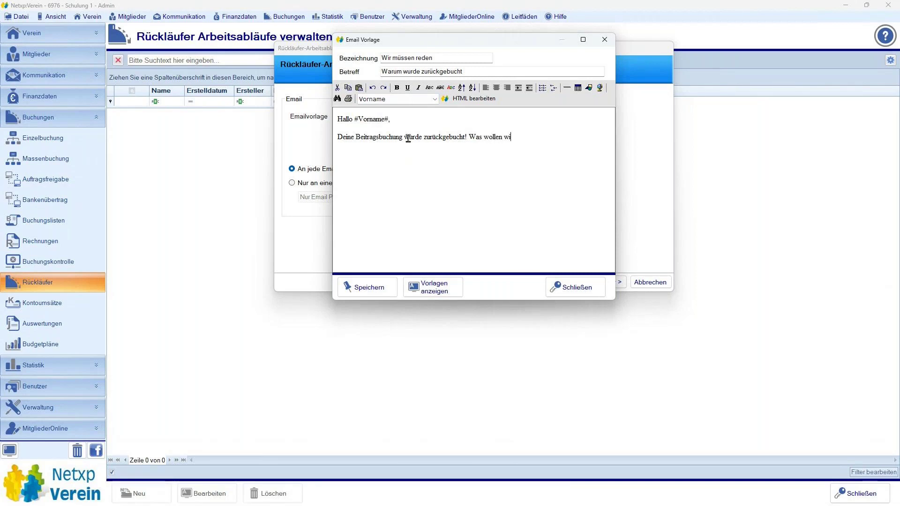
type("r machen, meklde")
key("BackSpace")
key("BackSpace")
key("BackSpace")
key("BackSpace")
type("lde Dich")
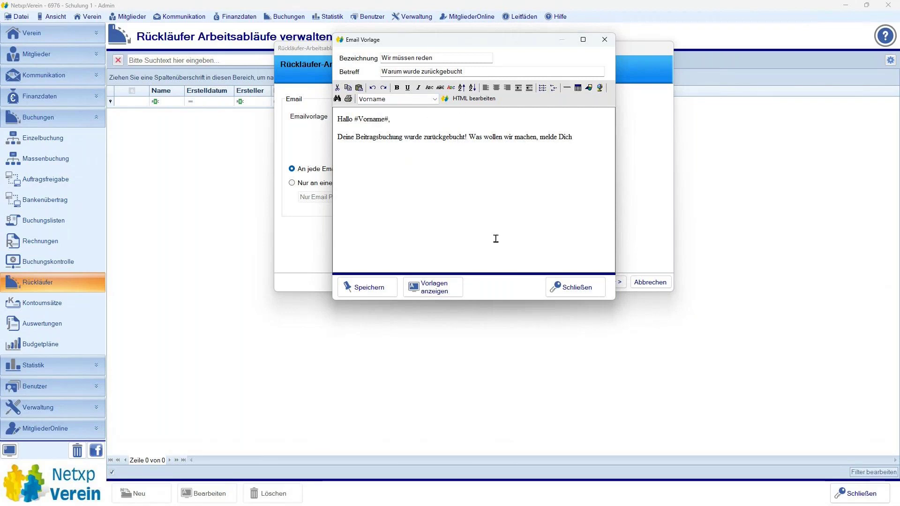
type(" Dein Verein")
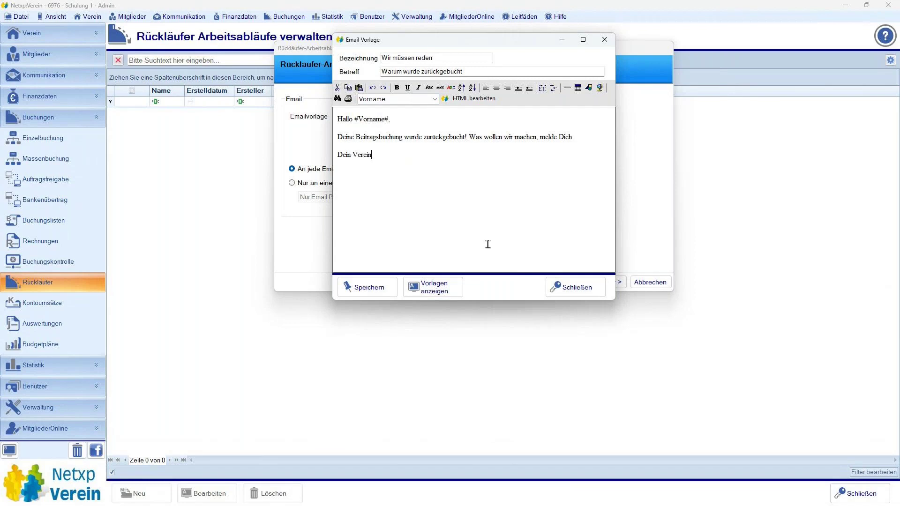
left_click(354, 287)
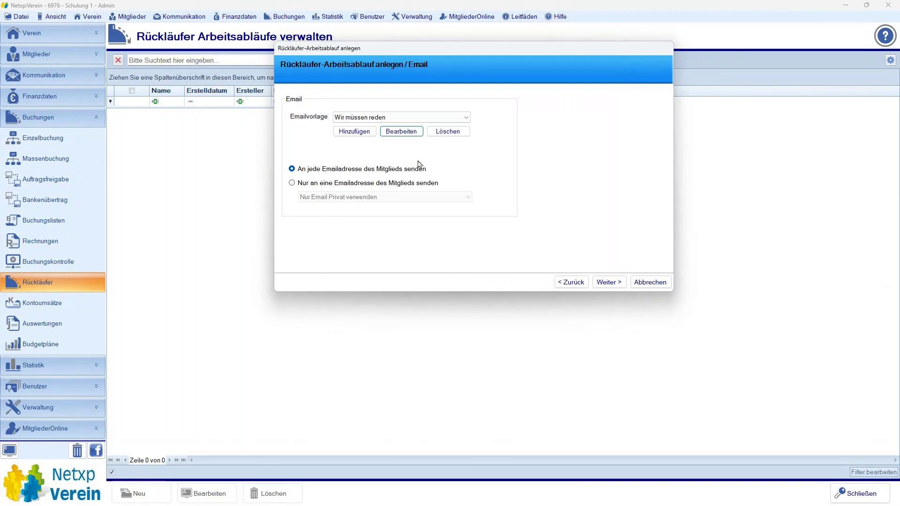
Return to the workflow's basic settings and change the Rückläuferstatus it applies to to "unbearbeitet"
left_click(609, 282)
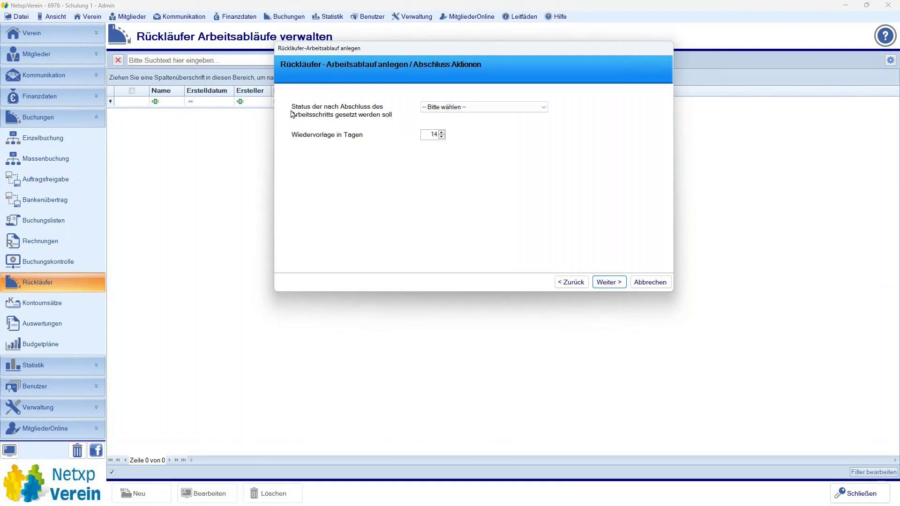
left_click(571, 282)
left_click(573, 284)
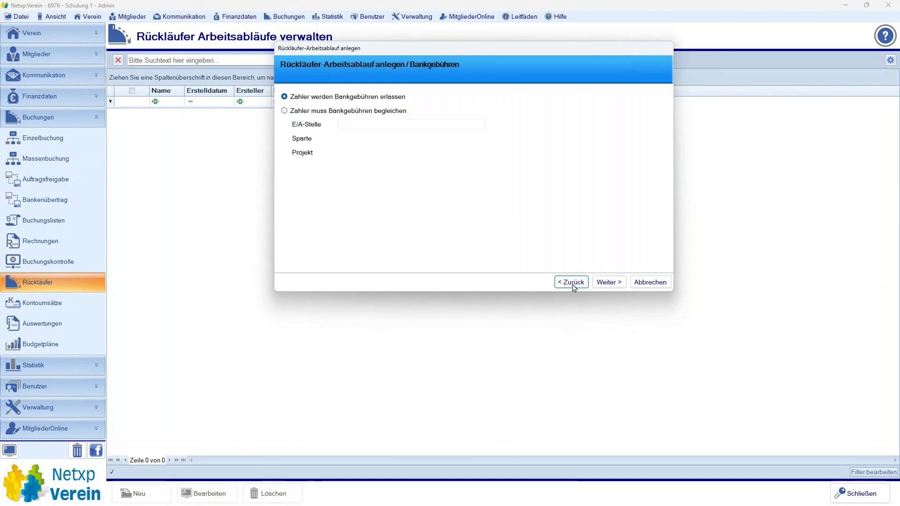
left_click(573, 284)
left_click(573, 284)
left_click(375, 190)
left_click(386, 207)
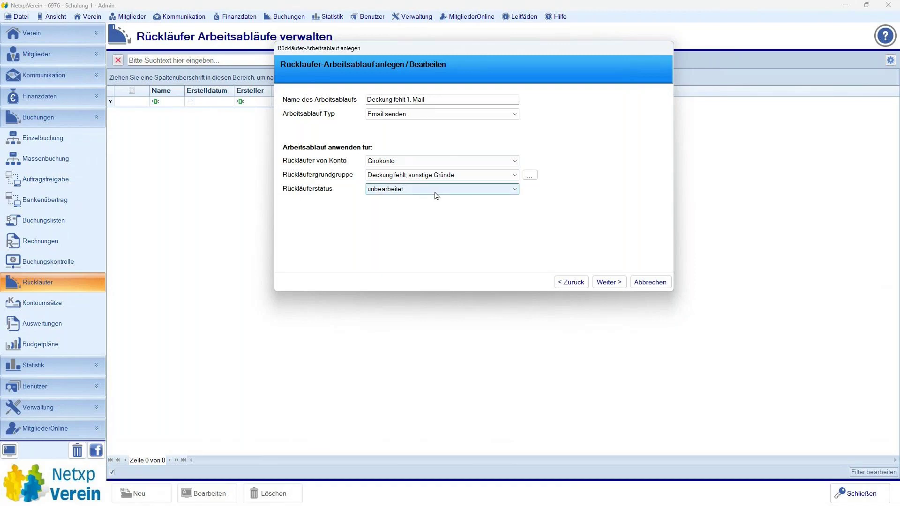
Set the status after completion of the workflow step to Mailkontakt and the Wiedervorlage to 7 days
left_click(609, 282)
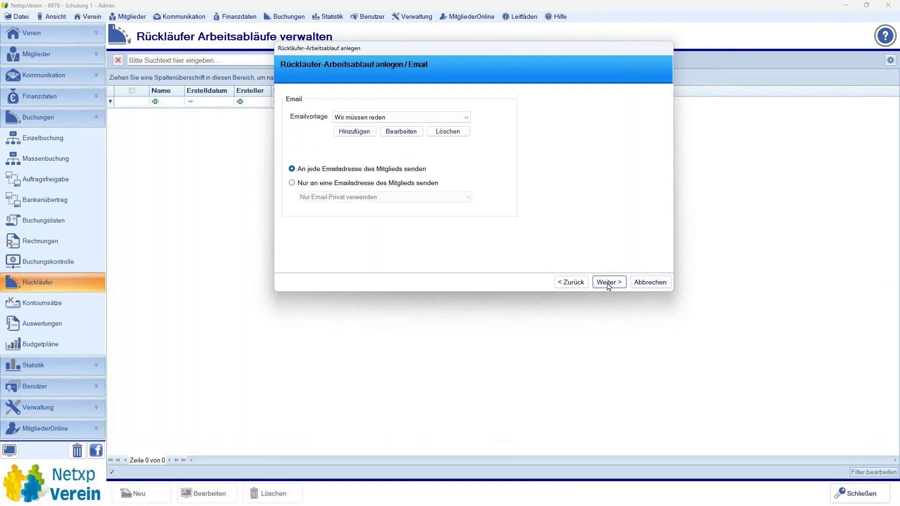
left_click(609, 282)
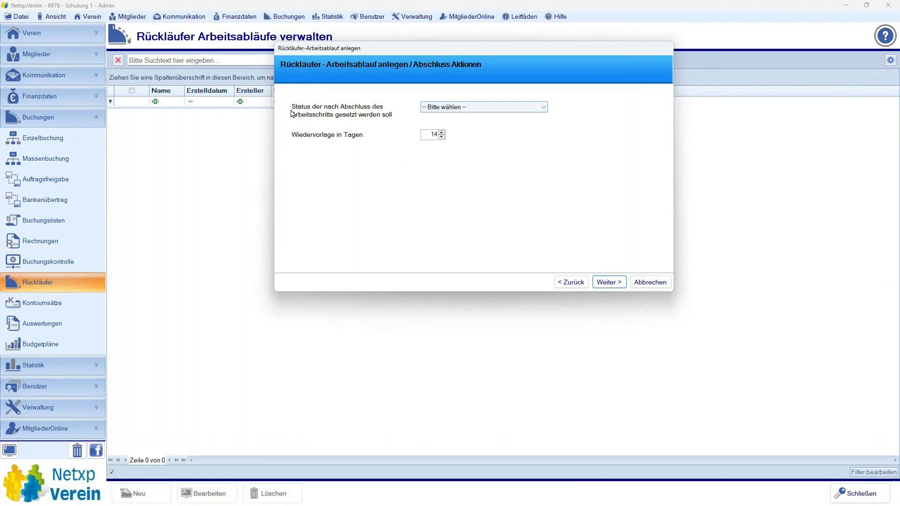
left_click(445, 107)
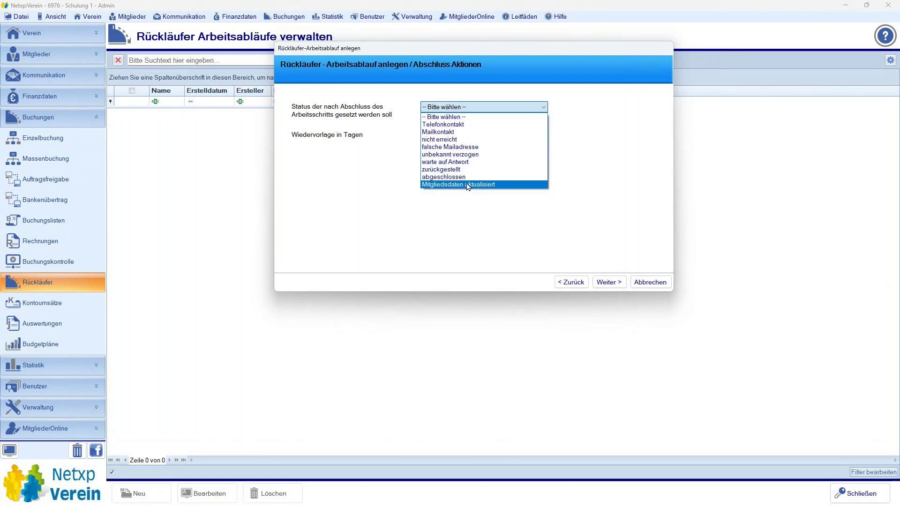
left_click(438, 132)
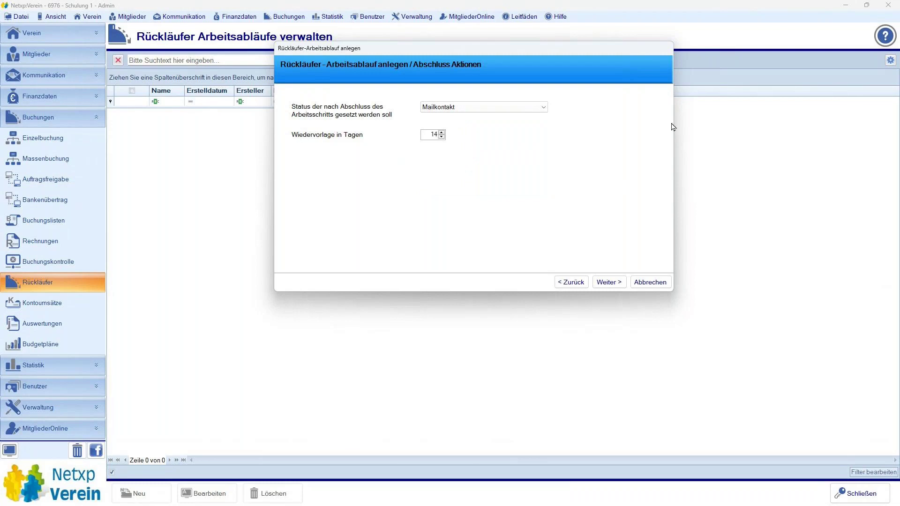
double_click(429, 135)
type("7")
Finish and save the workflow, and widen the Rückläufergrundgruppe column in the workflow list to show its full text
left_click(609, 282)
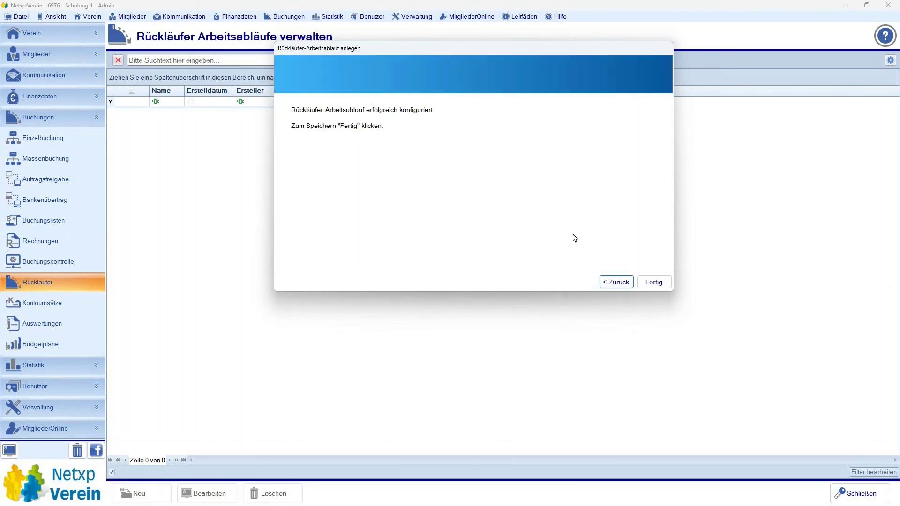
left_click(644, 284)
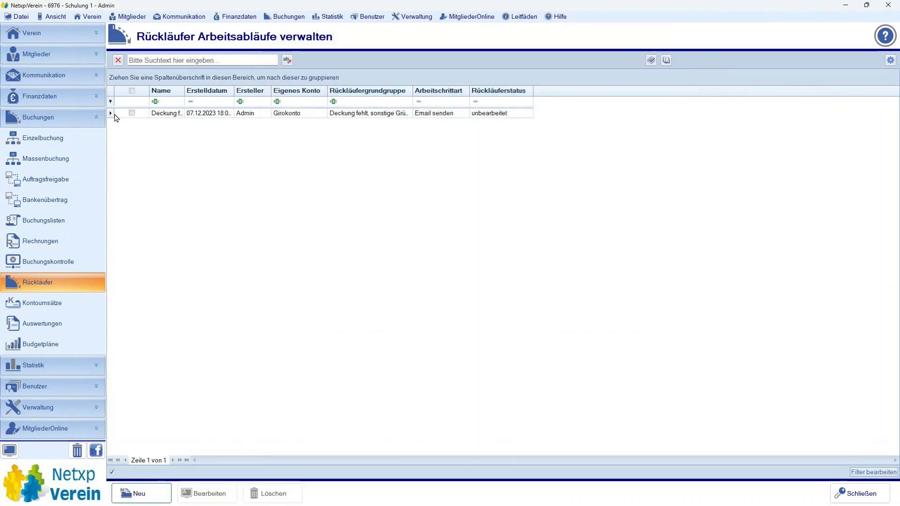
left_click_drag(412, 101, 452, 99)
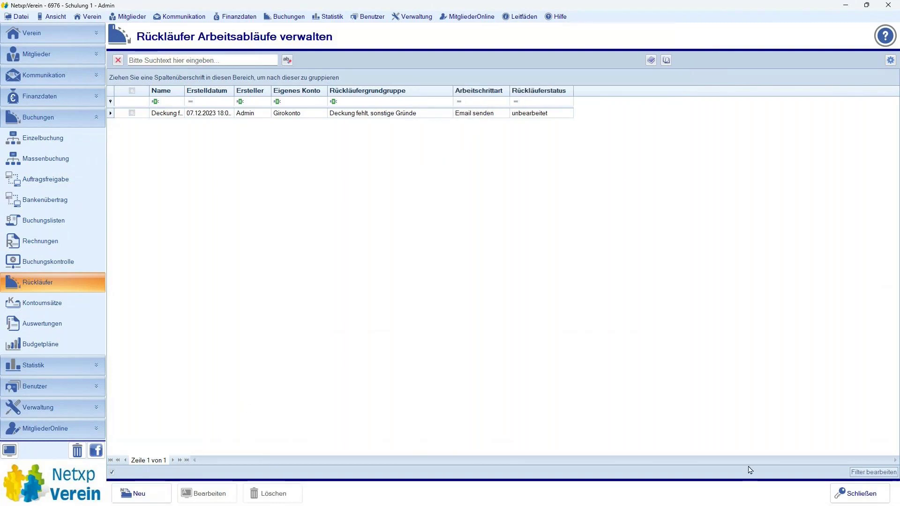
Return to the Rückläufer list and check whether the workflow is executable for the two returns with the reason "Sonstige Gründe"
left_click(53, 283)
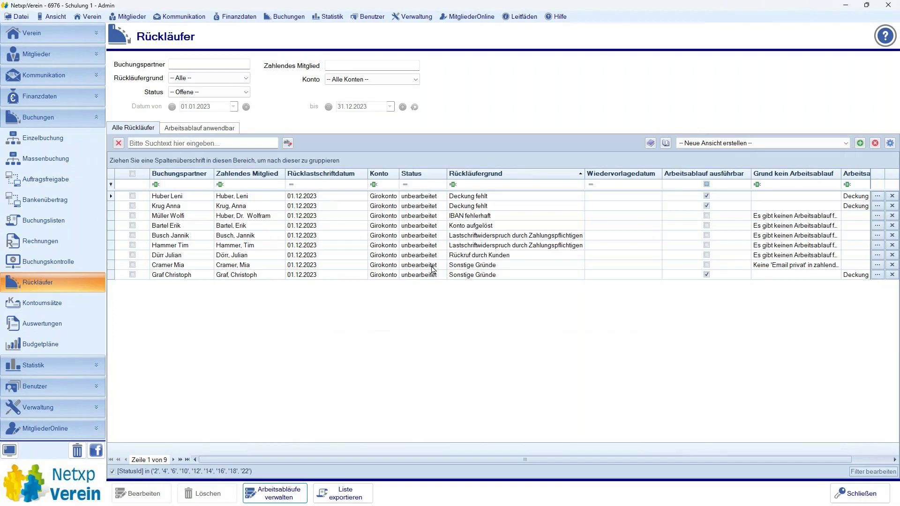
left_click(459, 276)
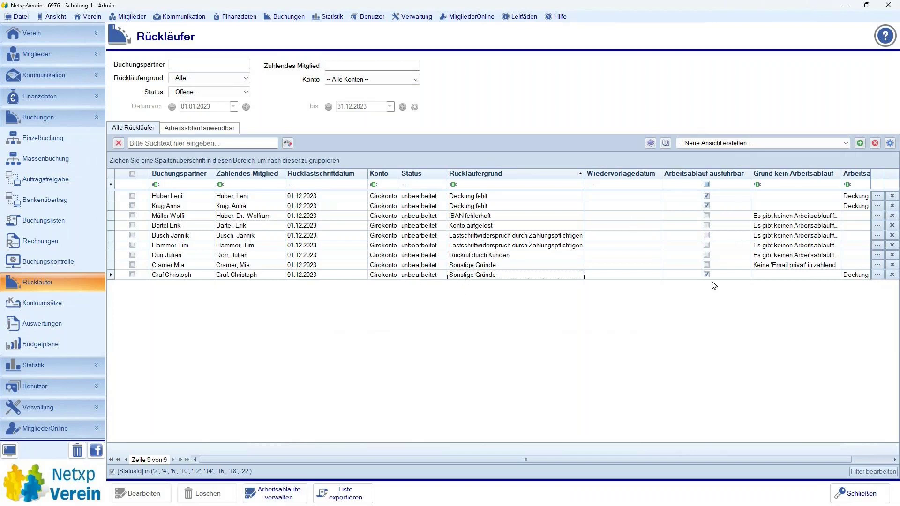
left_click(451, 267)
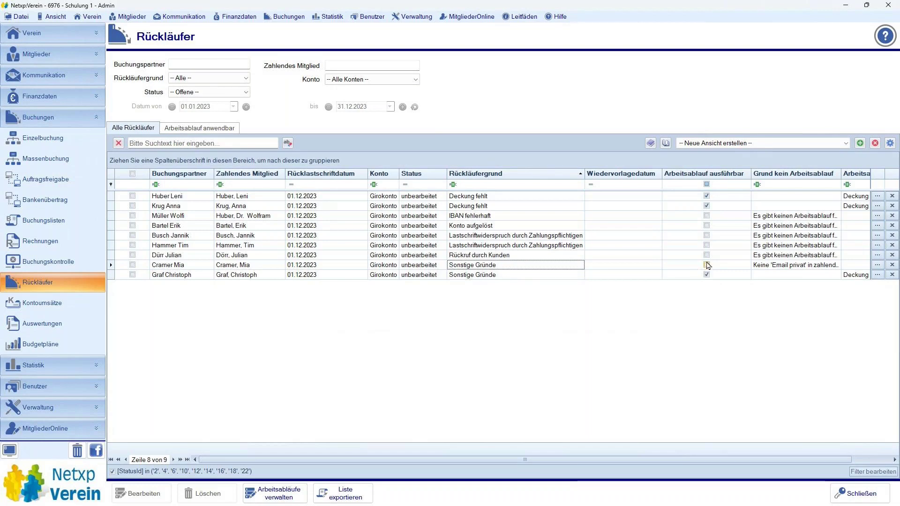
Move the "Grund kein Arbeitsablauf" column directly after Status and adjust its width to fit the full reason texts
left_click_drag(842, 171, 438, 181)
double_click(581, 174)
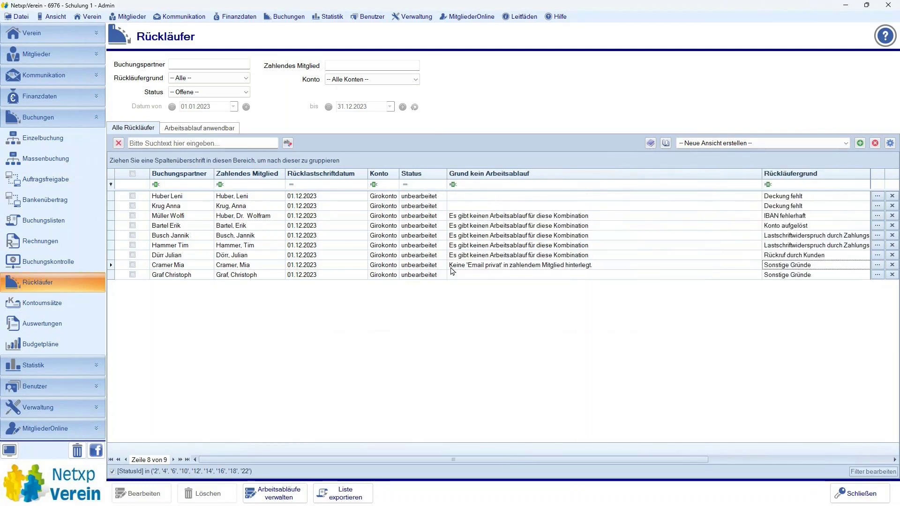
left_click(579, 266)
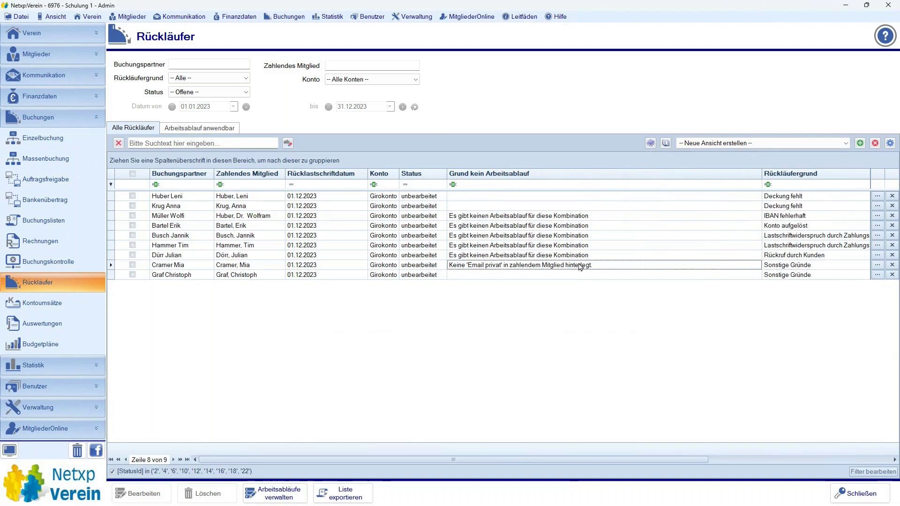
left_click_drag(762, 173, 612, 175)
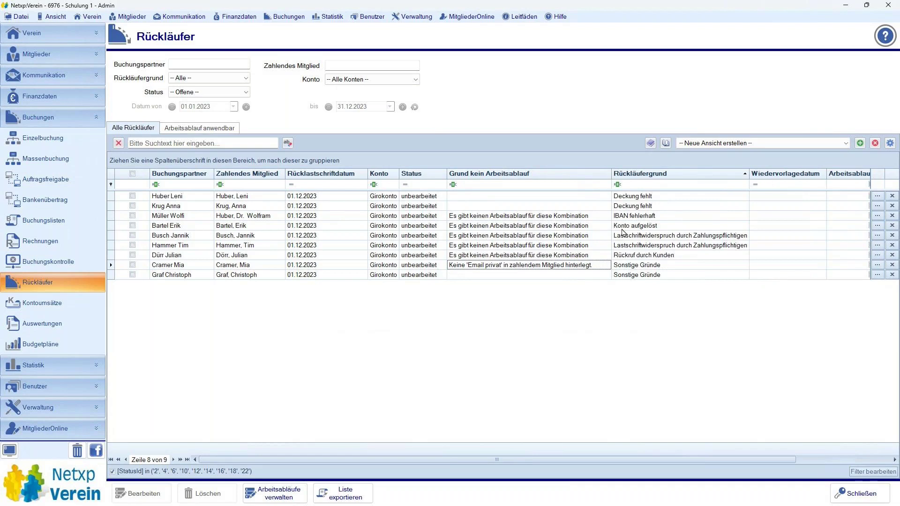